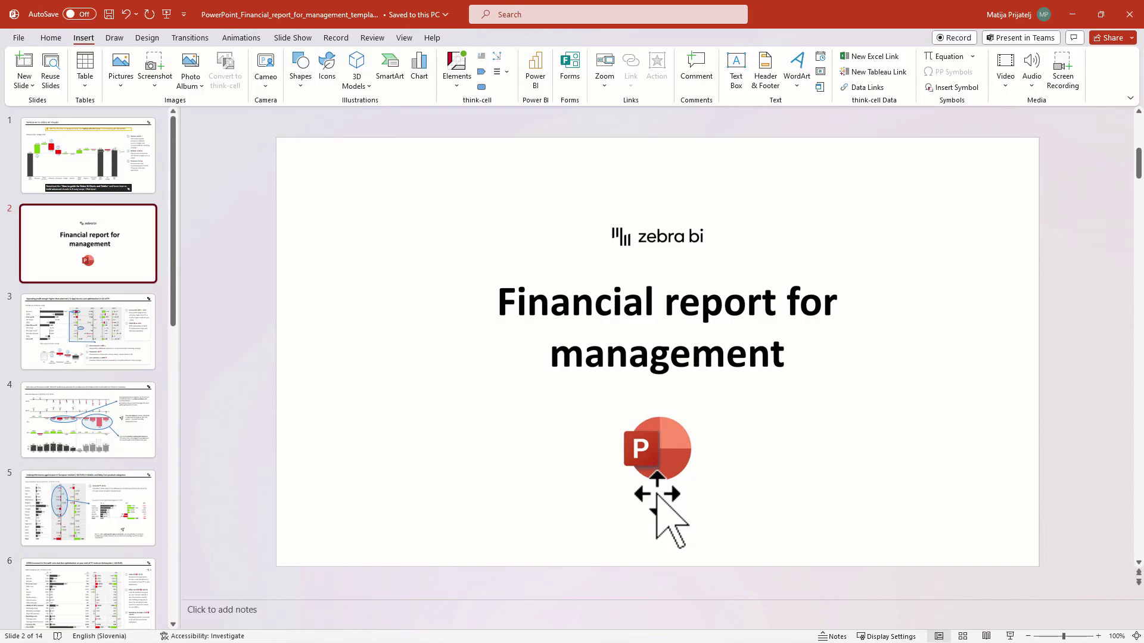
- Browse the operating profit margin variance slide, then slide 5's sales breakdown by countries
{"action": "left_click", "coordinate": [128, 349]}
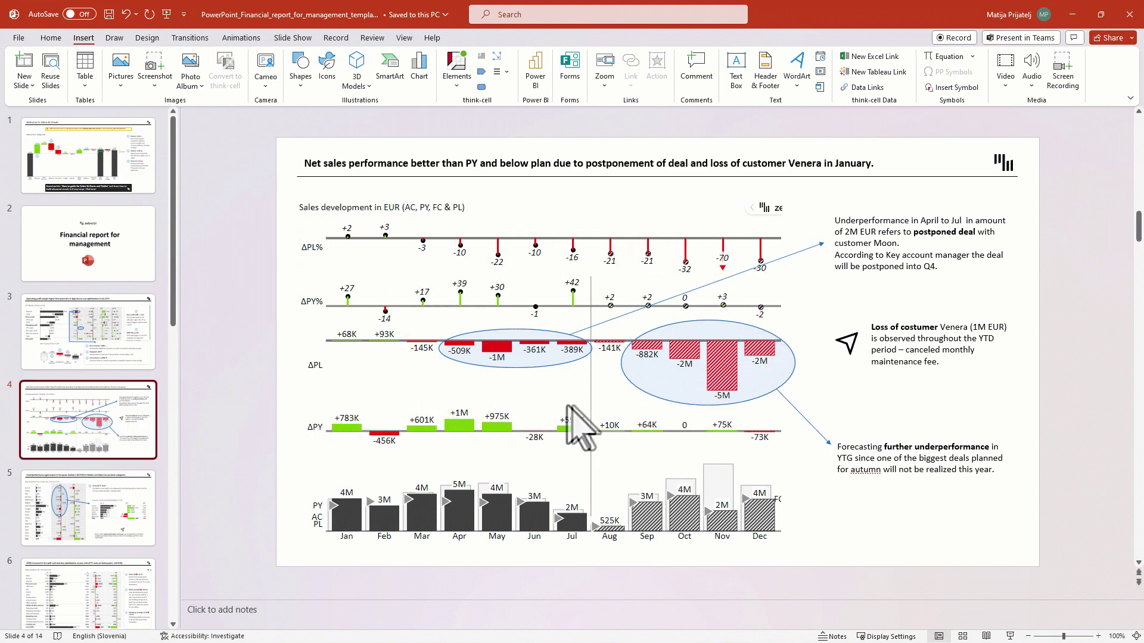
{"action": "left_click", "coordinate": [75, 513]}
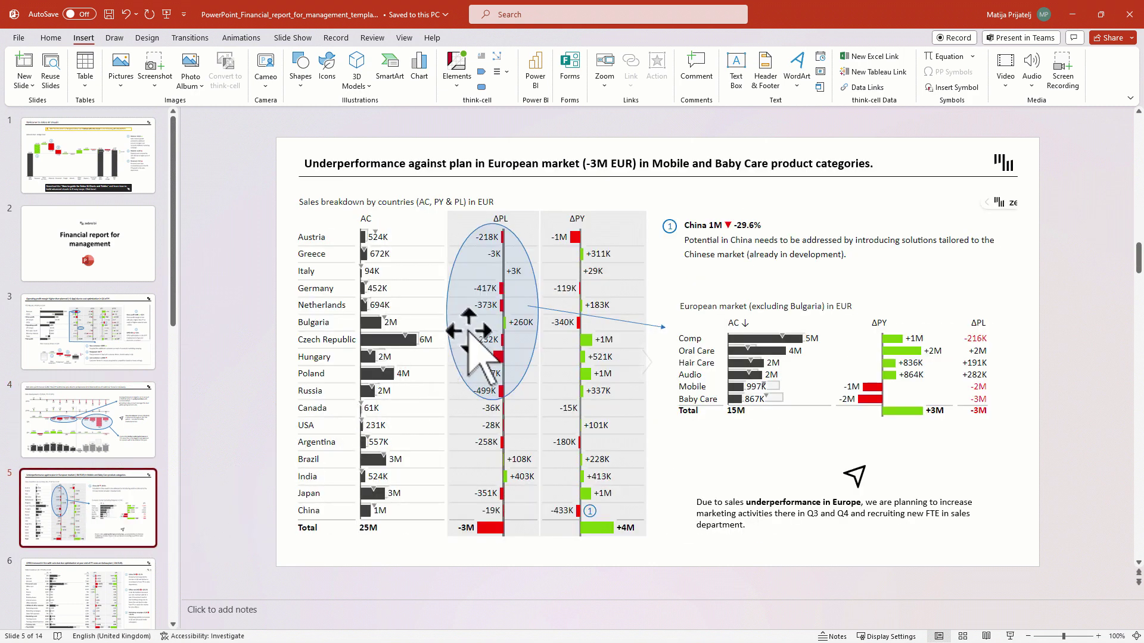